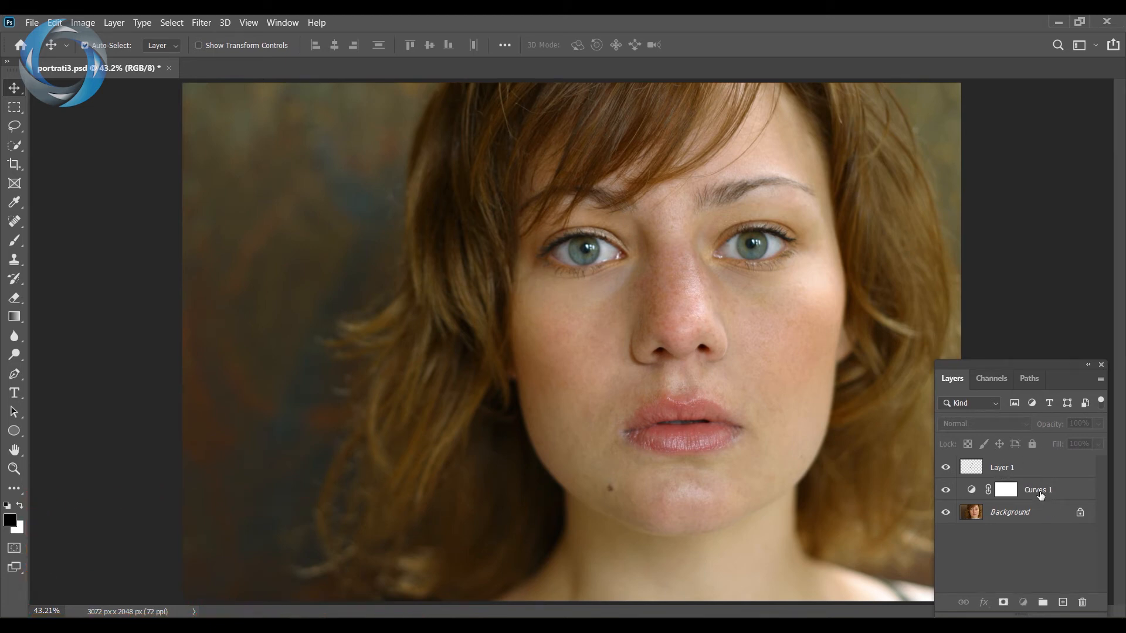
Step: Rename the Curves 1 layer as "color correction" and Layer 1 as "skin cleanup", leaving skin cleanup selected
{"action": "double_click", "coordinate": [1039, 492]}
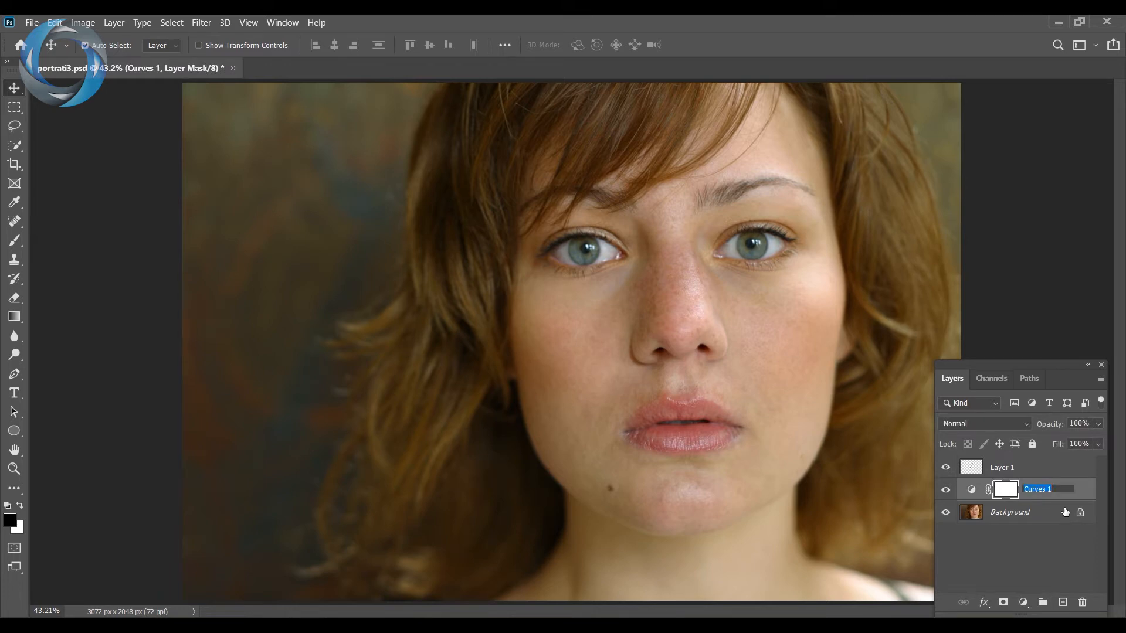
{"action": "type", "text": "color correction"}
{"action": "double_click", "coordinate": [1001, 469]}
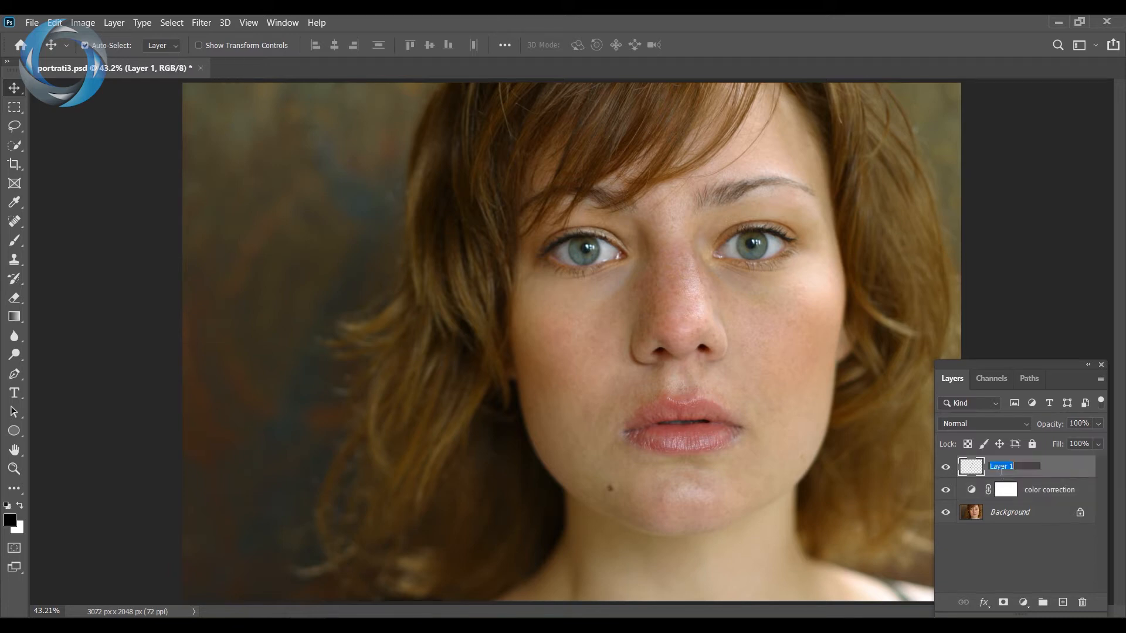
{"action": "type", "text": "skin cleanup"}
{"action": "left_click", "coordinate": [1043, 496]}
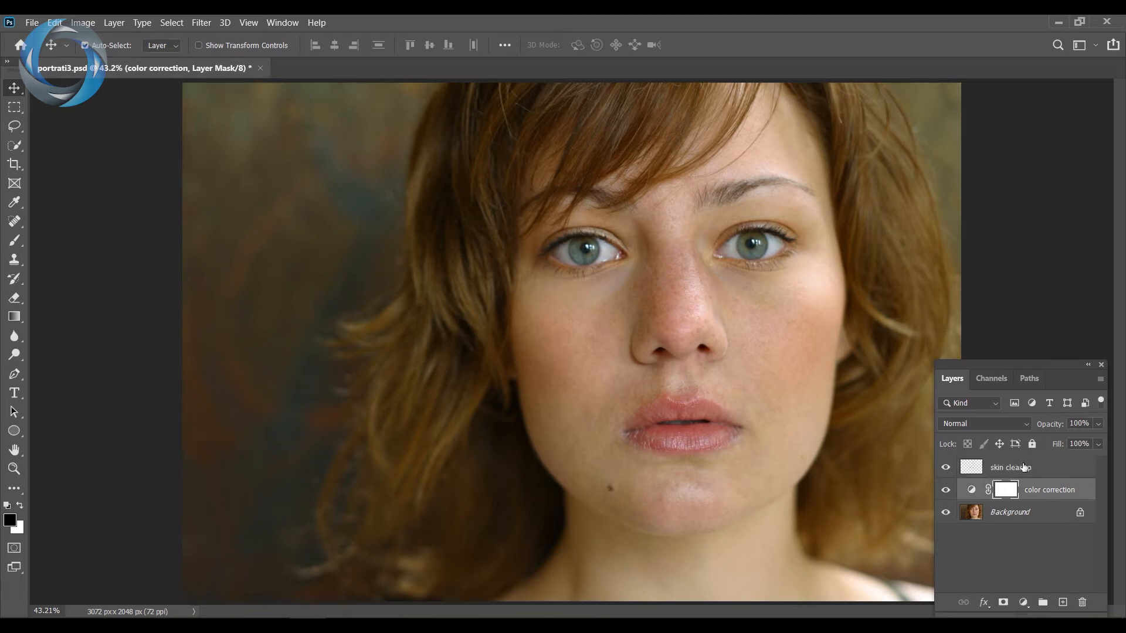
{"action": "left_click", "coordinate": [1028, 473]}
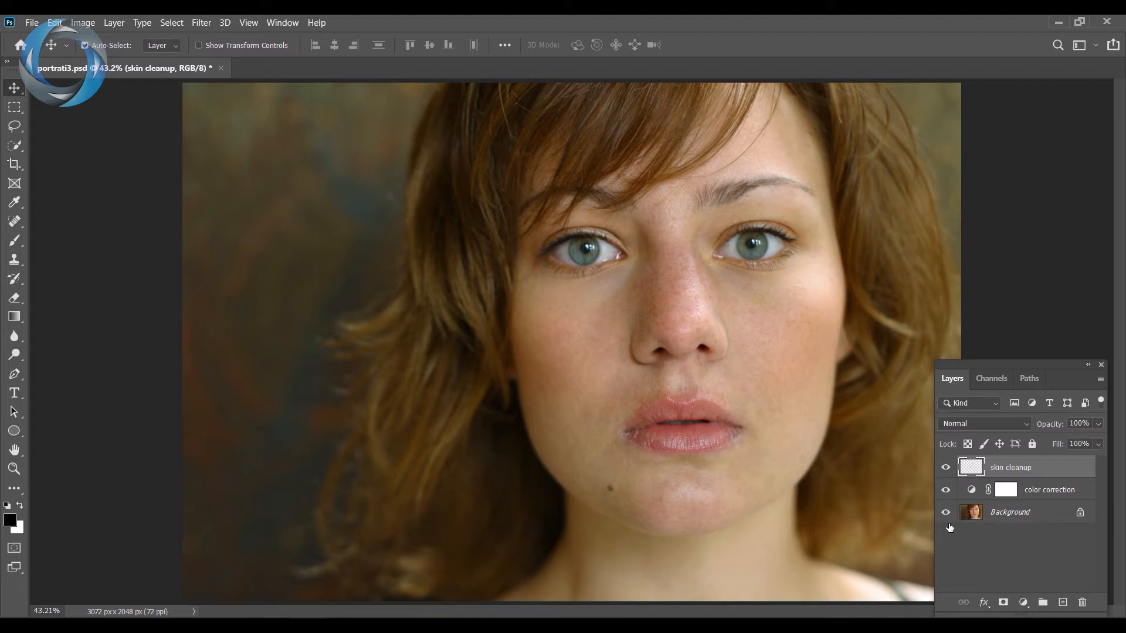
Step: Hide and show the skin cleanup and color correction layers one by one to compare their effect on the portrait
{"action": "left_click", "coordinate": [946, 468]}
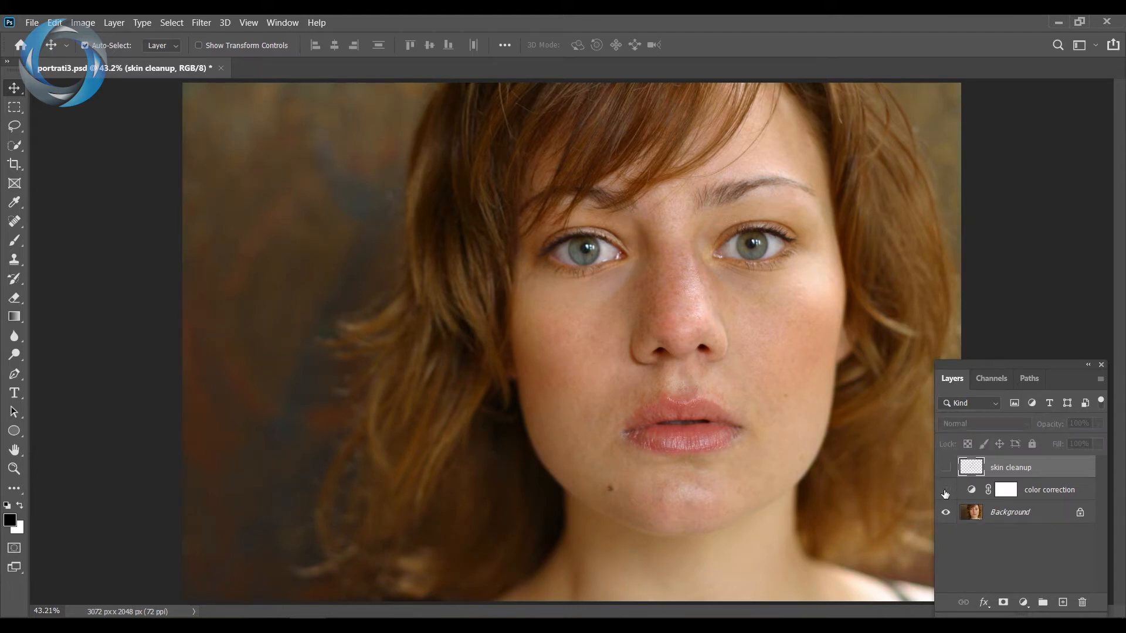
{"action": "left_click", "coordinate": [945, 491]}
{"action": "left_click", "coordinate": [946, 491]}
{"action": "left_click", "coordinate": [945, 467]}
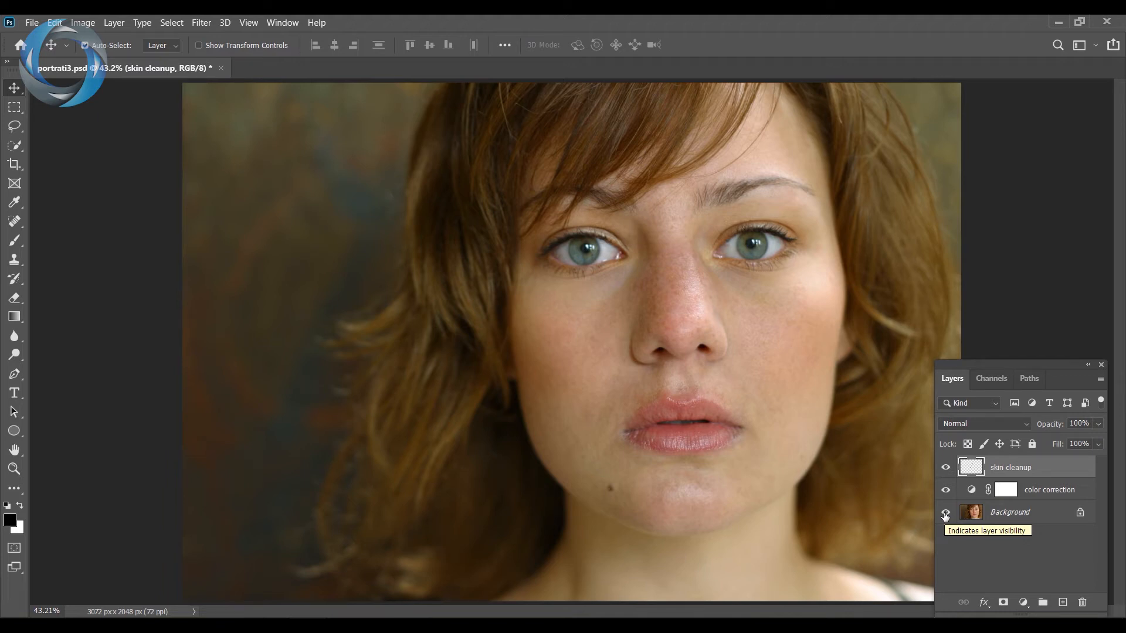
Step: Compare the portrait before and after by repeatedly isolating the Background layer and restoring all the other layers together
{"action": "key", "text": "alt"}
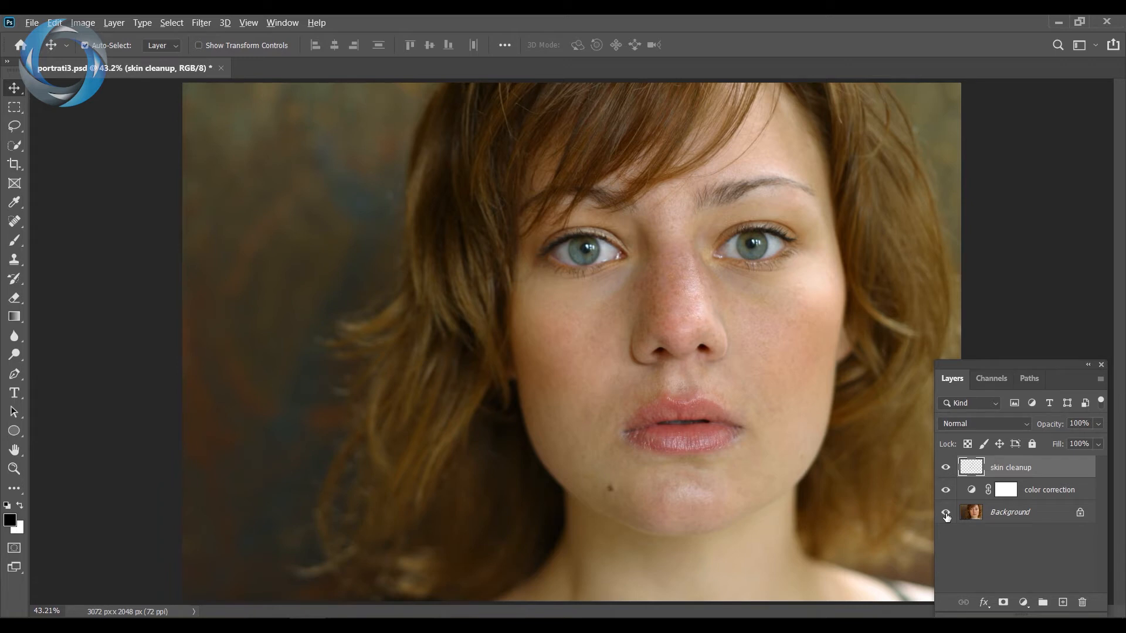
{"action": "left_click", "coordinate": [946, 514], "text": "alt"}
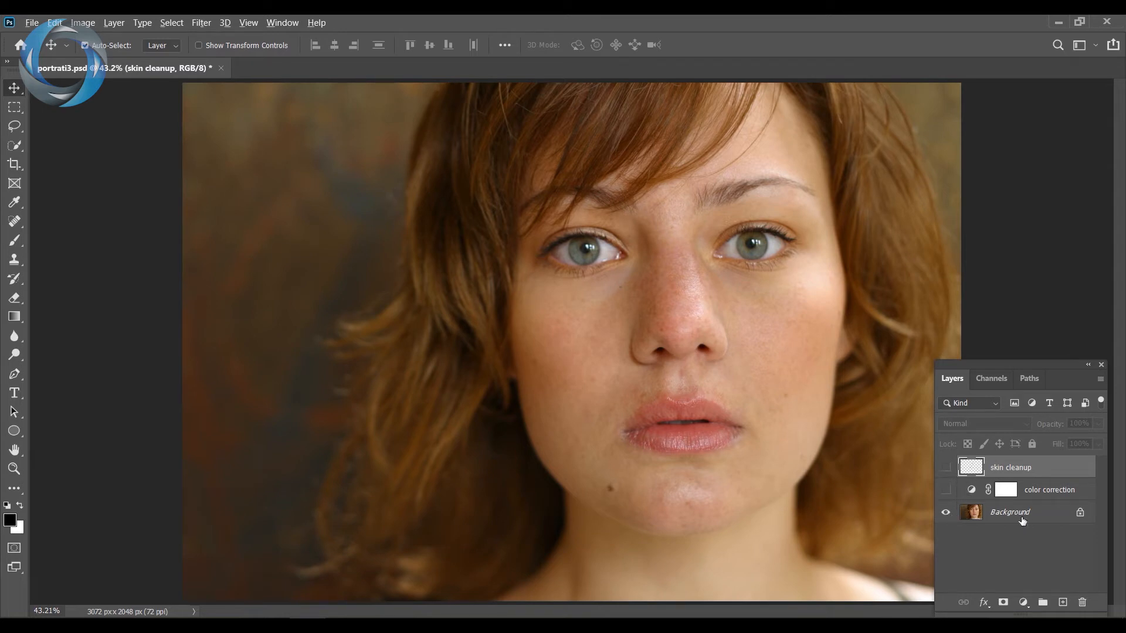
{"action": "left_click", "coordinate": [946, 513], "text": "alt"}
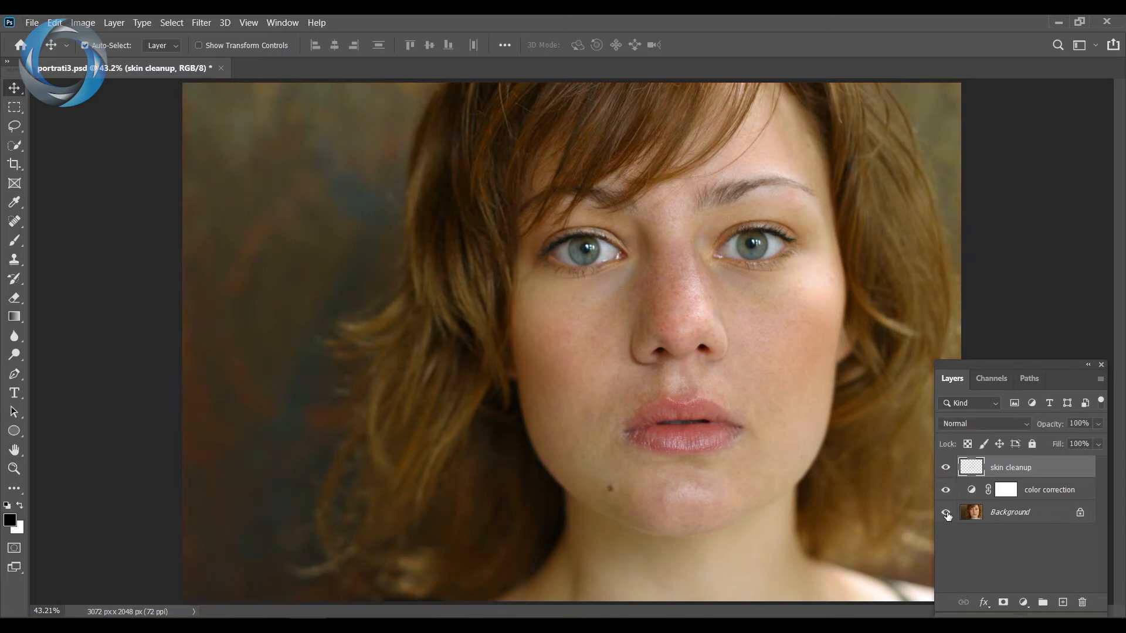
{"action": "left_click", "coordinate": [946, 513], "text": "alt"}
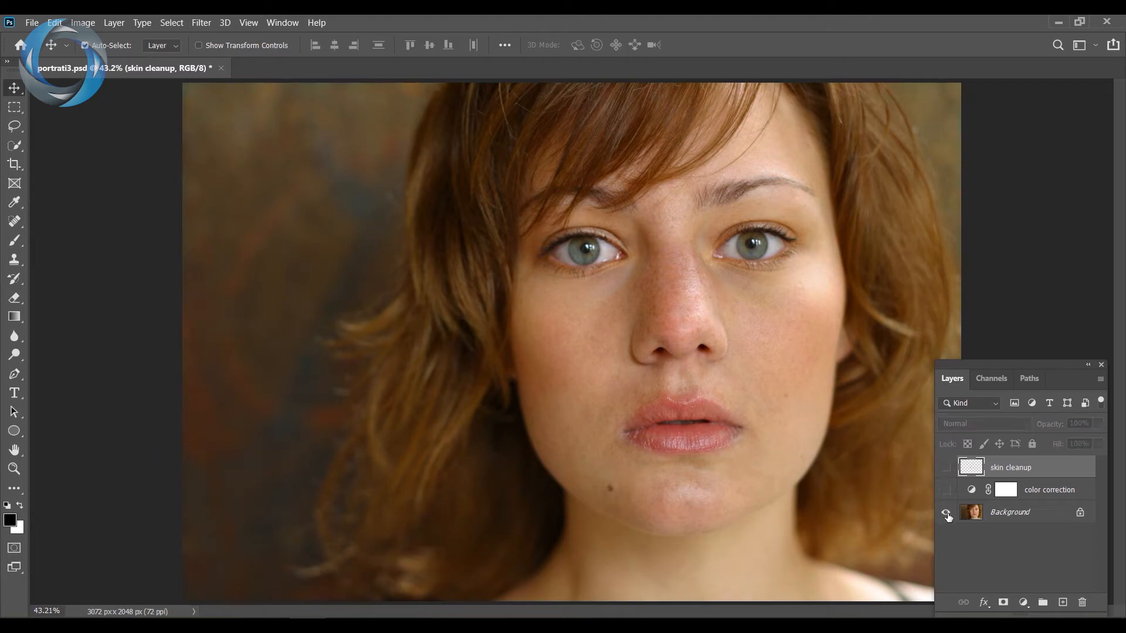
{"action": "left_click", "coordinate": [946, 514], "text": "alt"}
{"action": "left_click", "coordinate": [947, 513], "text": "alt"}
{"action": "left_click", "coordinate": [946, 513], "text": "alt"}
{"action": "left_click", "coordinate": [946, 513], "text": "alt"}
{"action": "left_click", "coordinate": [947, 513], "text": "alt"}
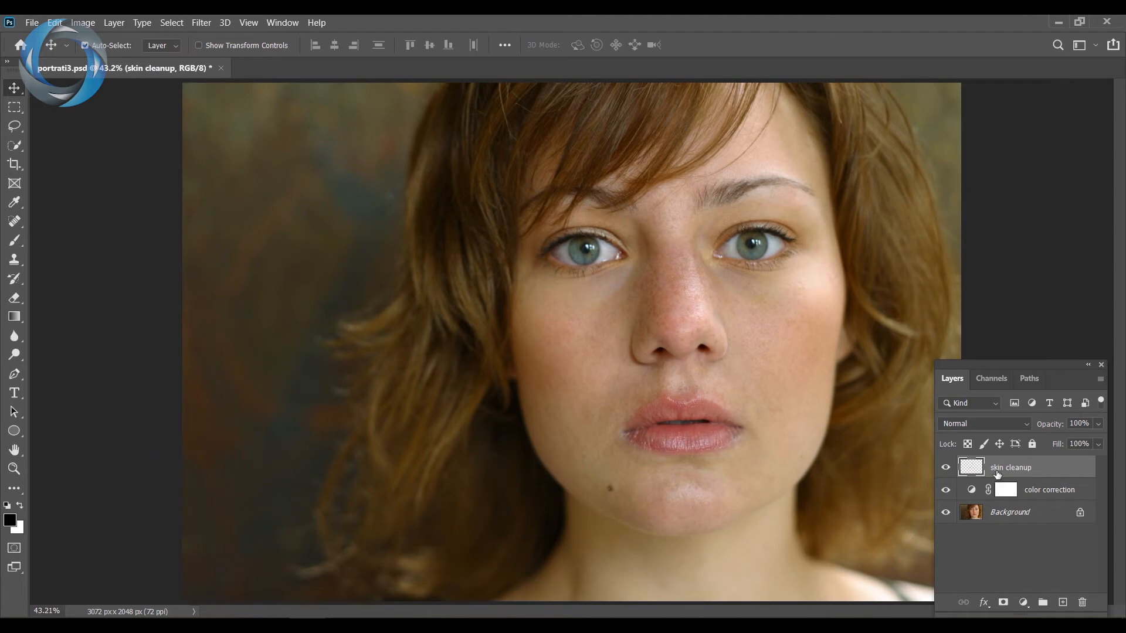
{"action": "left_click", "coordinate": [947, 514], "text": "alt"}
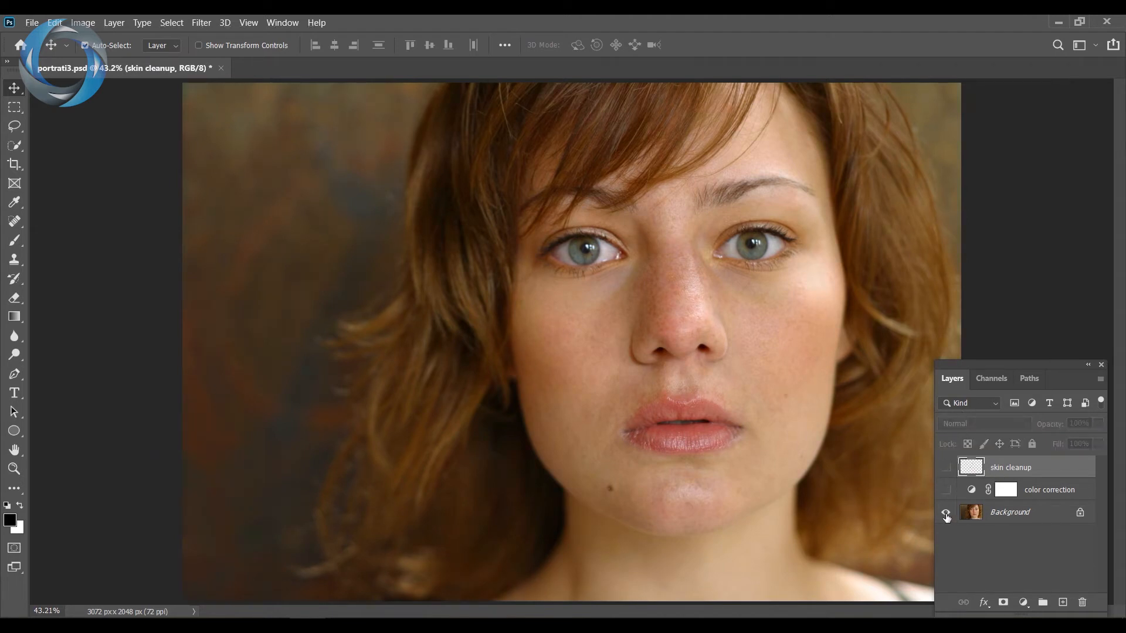
{"action": "left_click", "coordinate": [945, 513], "text": "alt"}
{"action": "left_click", "coordinate": [946, 515], "text": "alt"}
{"action": "left_click", "coordinate": [946, 515], "text": "alt"}
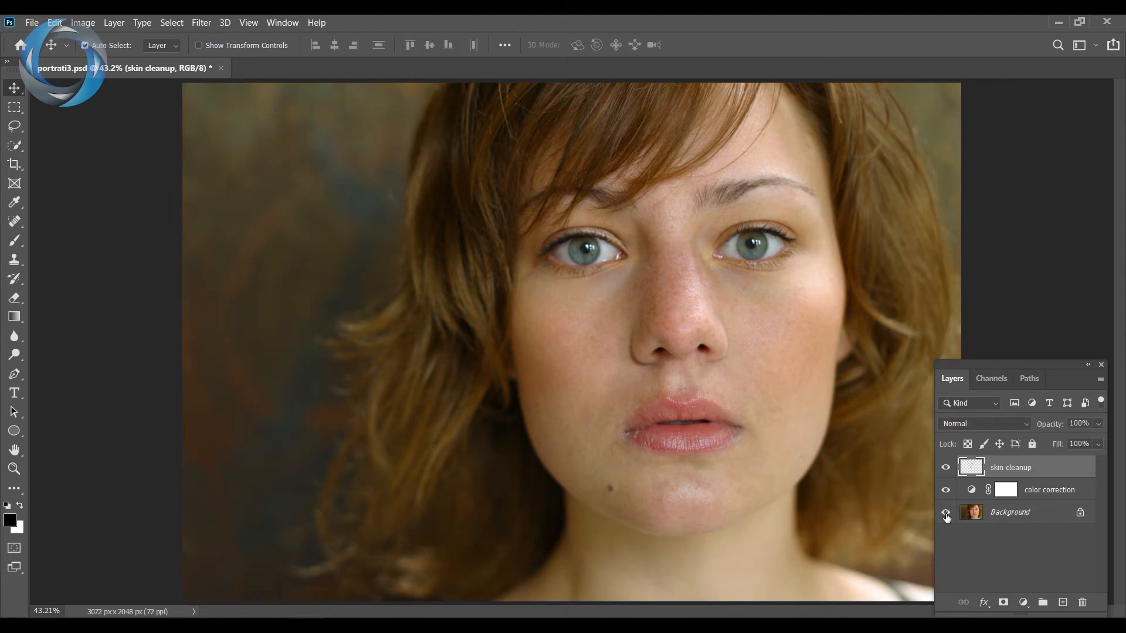
{"action": "left_click", "coordinate": [946, 515], "text": "alt"}
{"action": "left_click", "coordinate": [947, 515], "text": "alt"}
Step: Add an empty layer above the skin cleanup layer and delete it
{"action": "left_click", "coordinate": [1027, 563]}
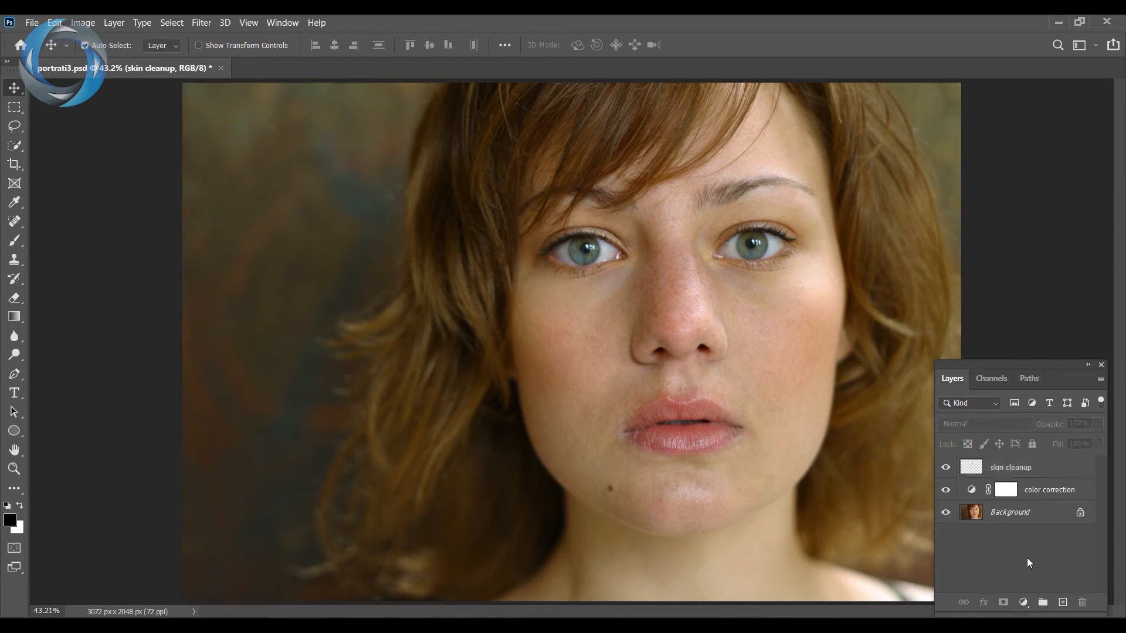
{"action": "left_click", "coordinate": [1062, 602]}
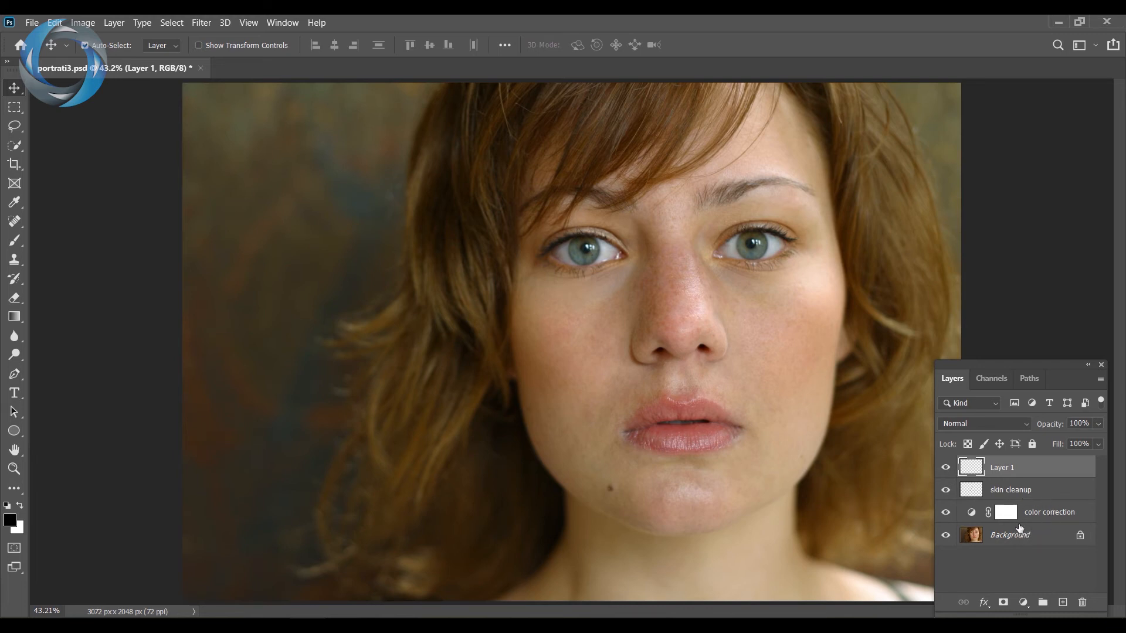
{"action": "left_click_drag", "start_coordinate": [992, 479], "coordinate": [1083, 602]}
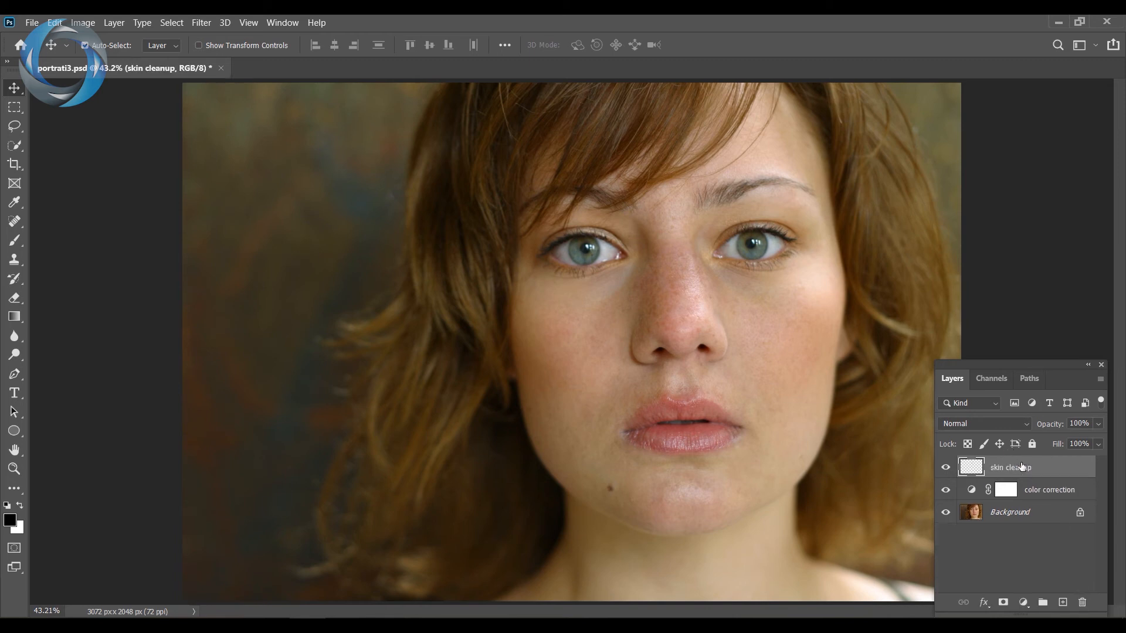
Step: Try to merge the skin cleanup, color correction and Background layers, and deselect them
{"action": "left_click", "coordinate": [1045, 494], "text": "shift"}
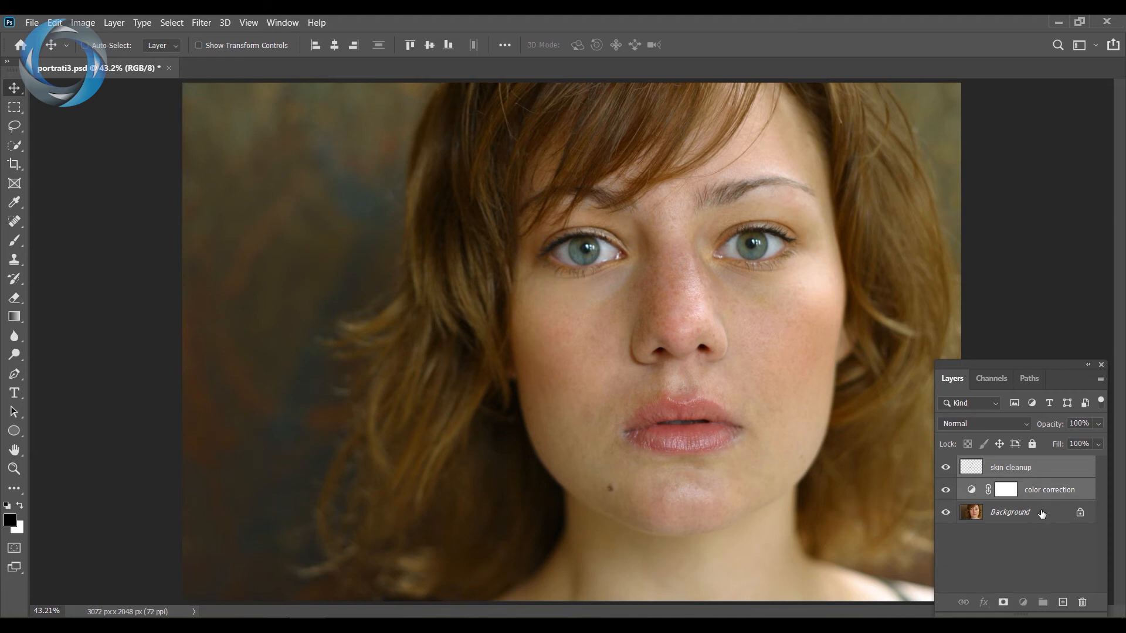
{"action": "left_click", "coordinate": [1042, 515], "text": "shift"}
{"action": "right_click", "coordinate": [1041, 515]}
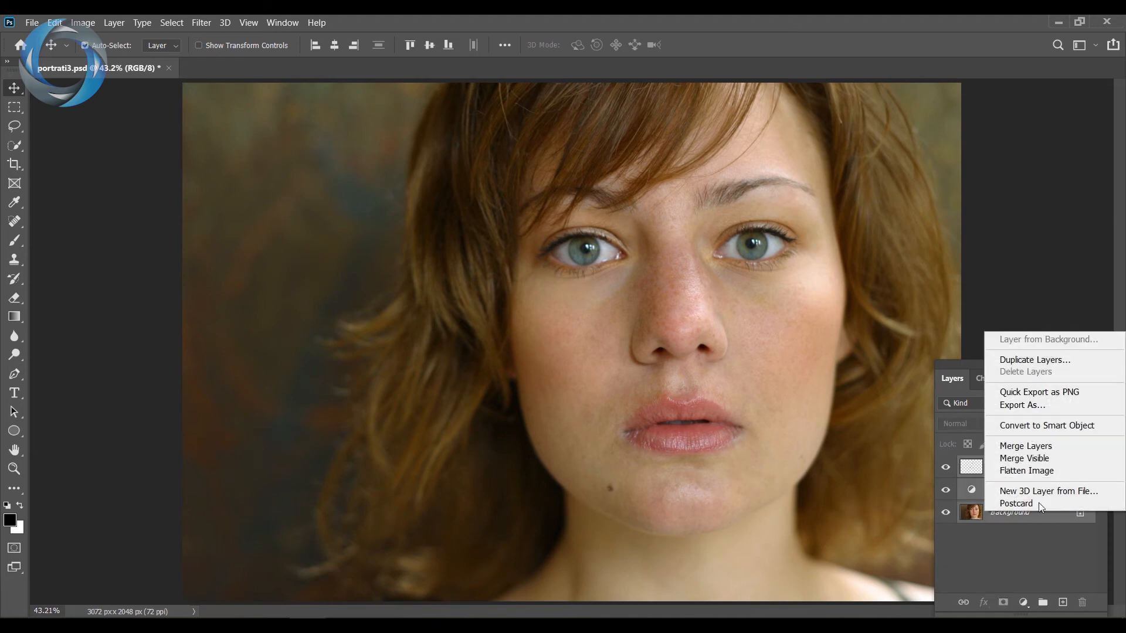
{"action": "left_click", "coordinate": [1032, 452]}
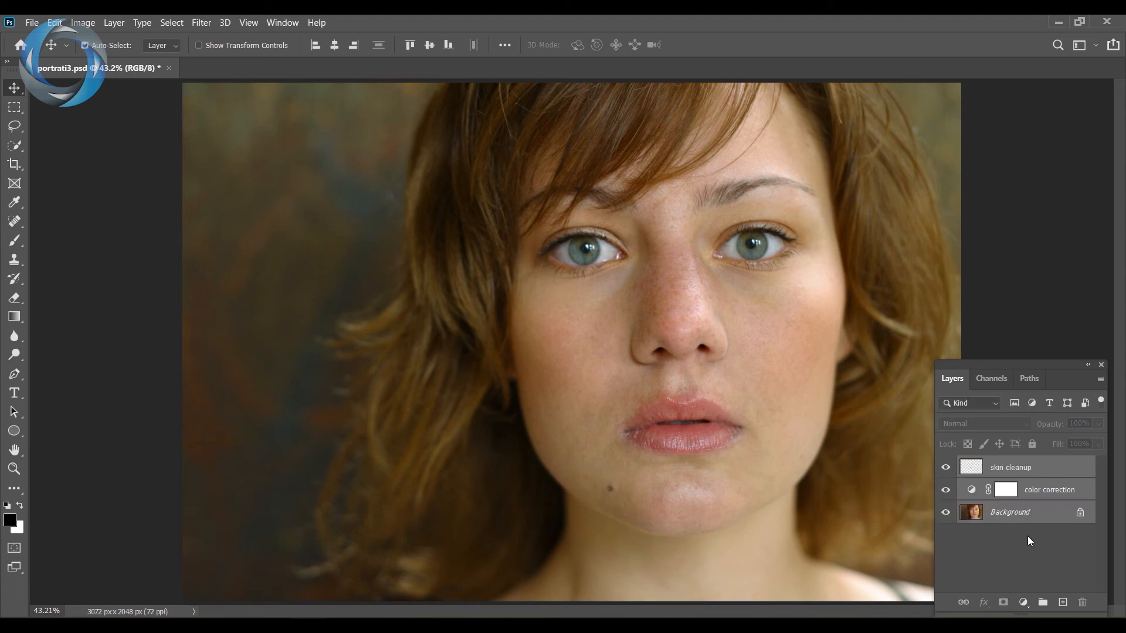
{"action": "left_click", "coordinate": [1033, 542]}
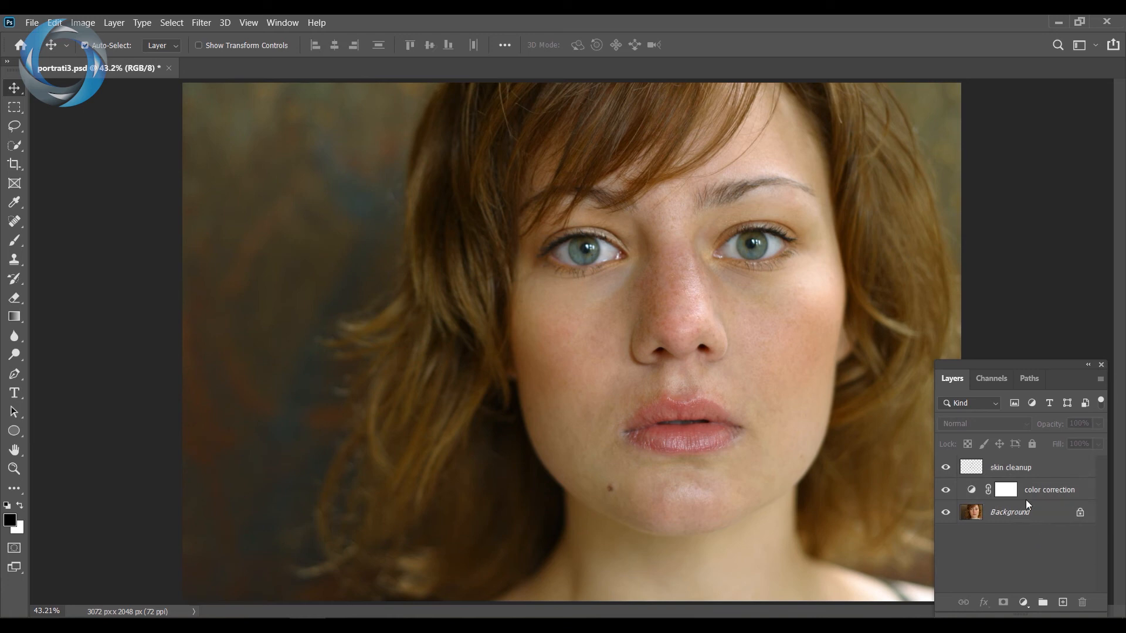
Step: Stamp all visible layers into a new layer above skin cleanup and delete that layer
{"action": "left_click", "coordinate": [1062, 602]}
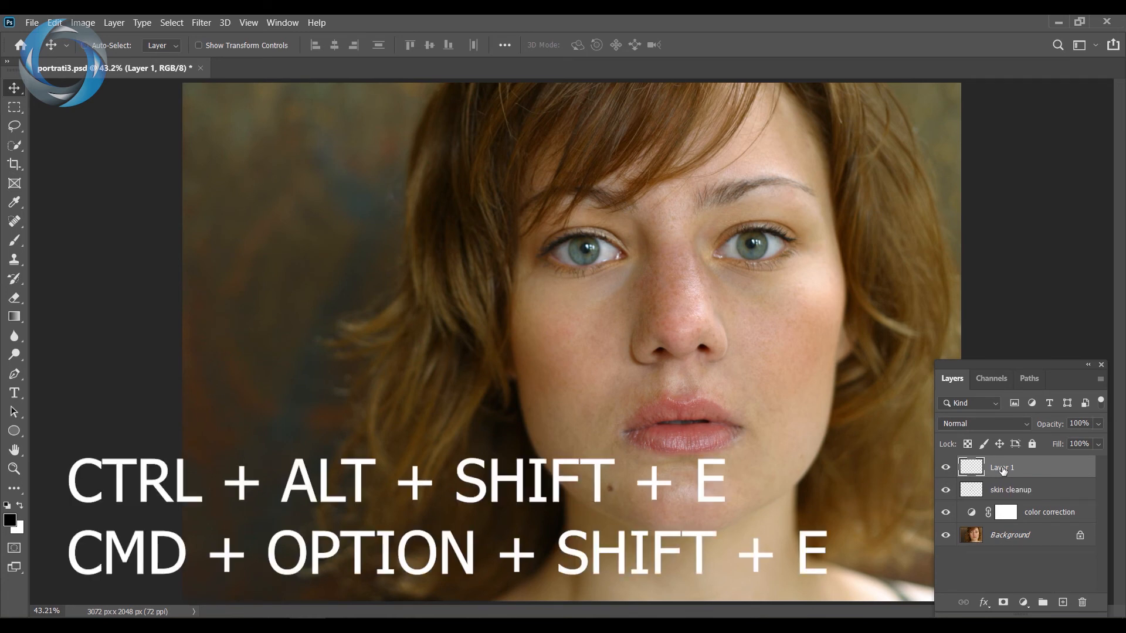
{"action": "key", "text": "ctrl+alt+shift+e"}
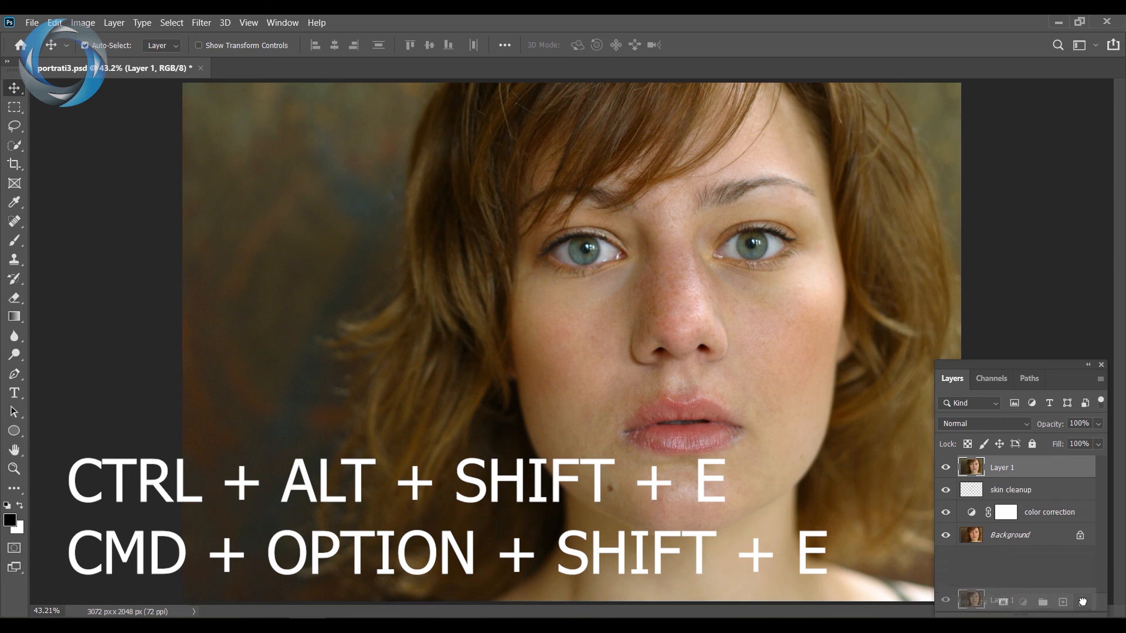
{"action": "key", "text": "Delete"}
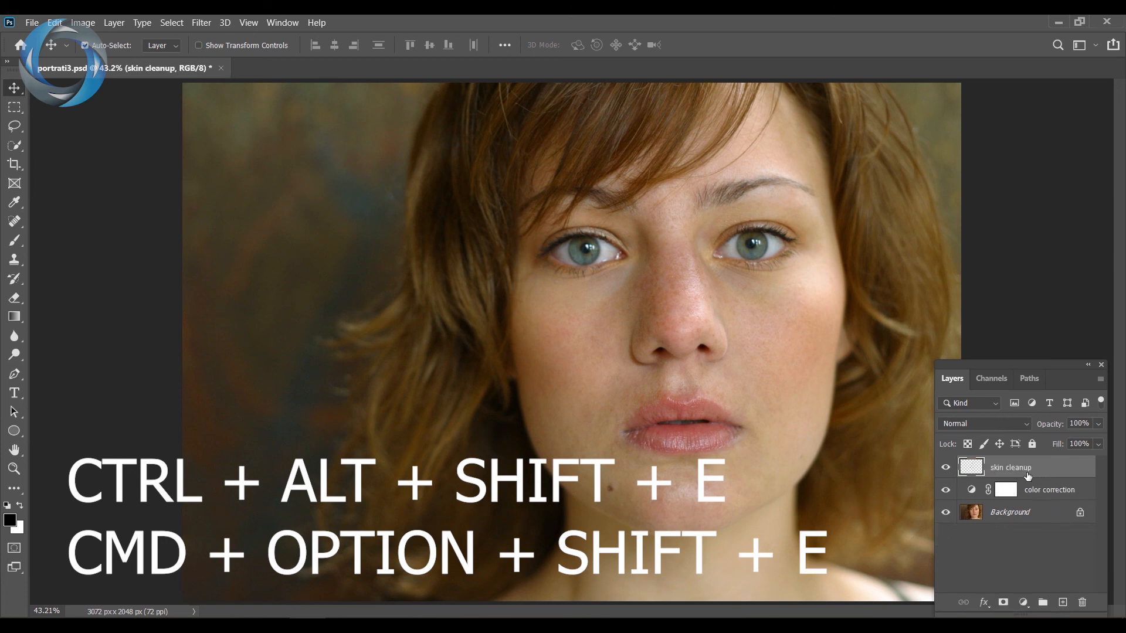
Step: Create a new layer above skin cleanup and stamp a merged copy of all visible layers into it
{"action": "left_click", "coordinate": [1063, 604]}
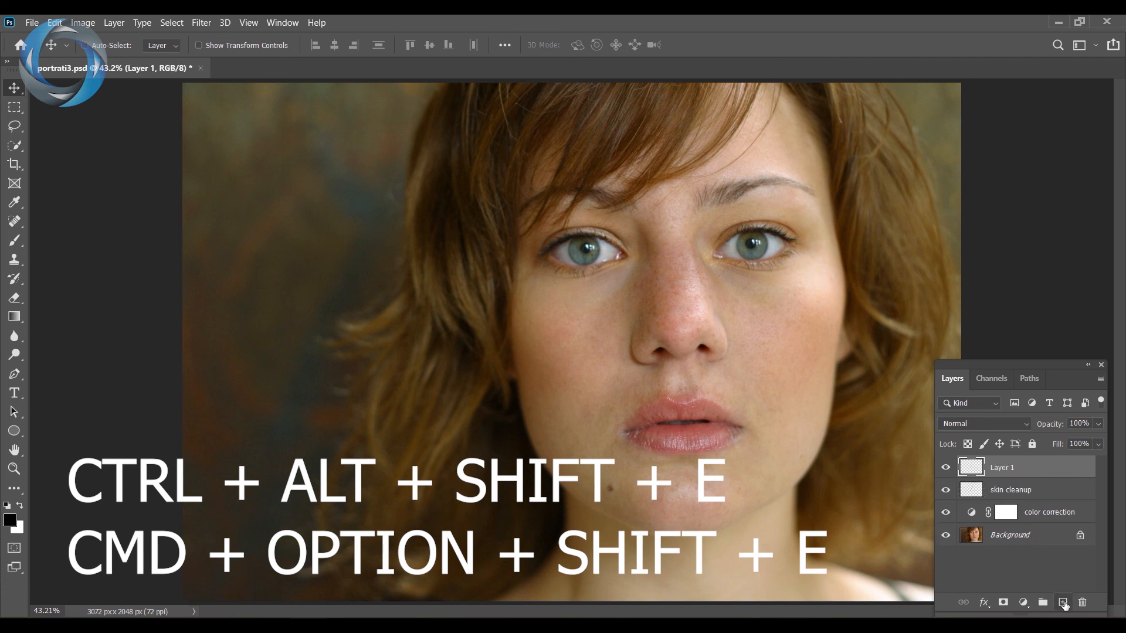
{"action": "key", "text": "ctrl+alt+shift+e"}
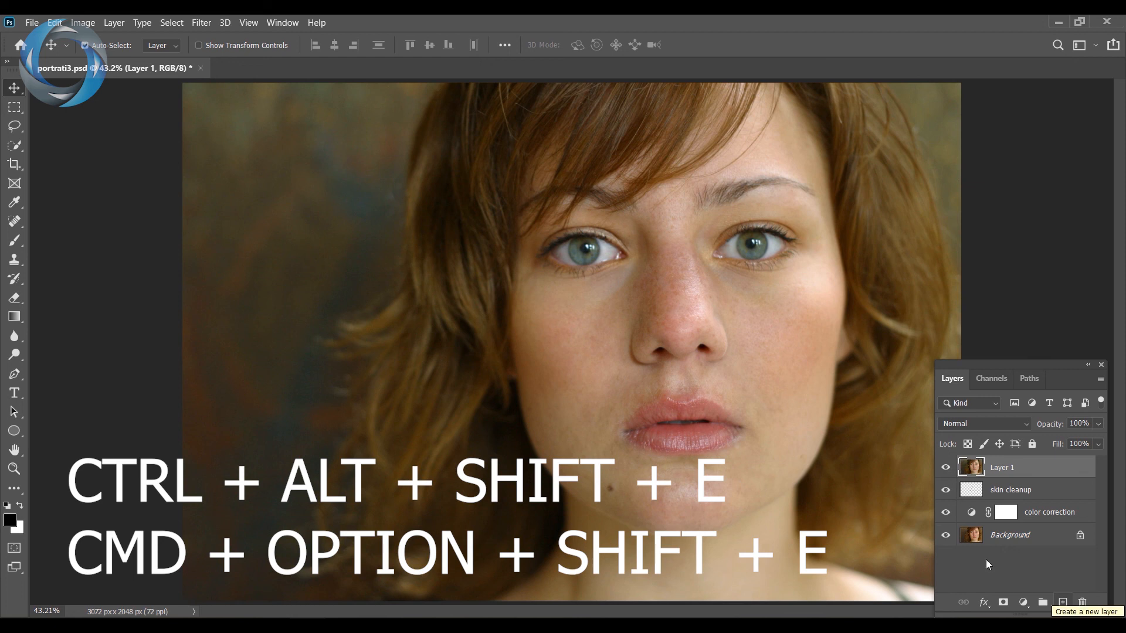